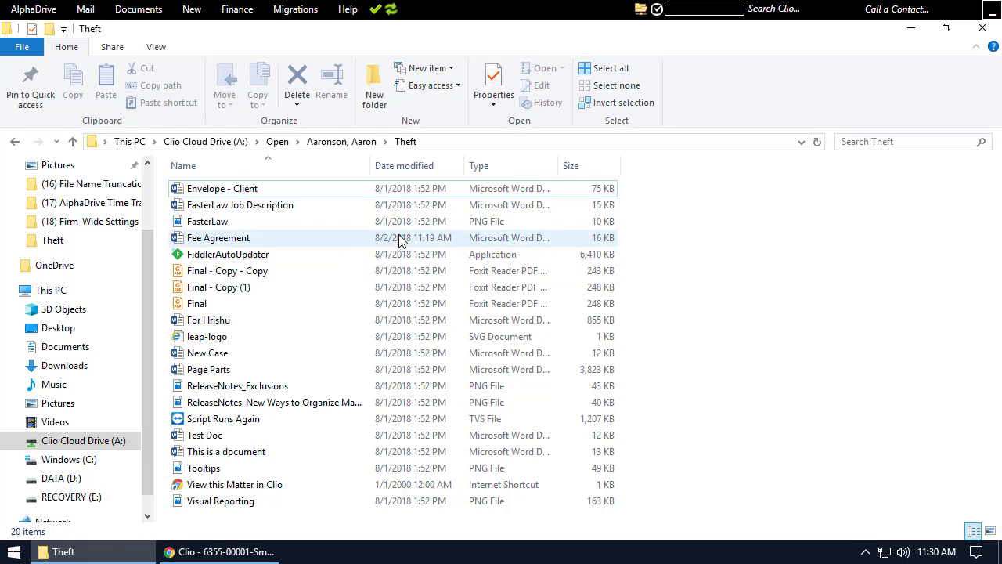
Append "for" and the client's full name in capitals to the Fee Agreement document's title, saving and closing the document
{"action": "left_click", "coordinate": [291, 243]}
{"action": "double_click", "coordinate": [292, 248]}
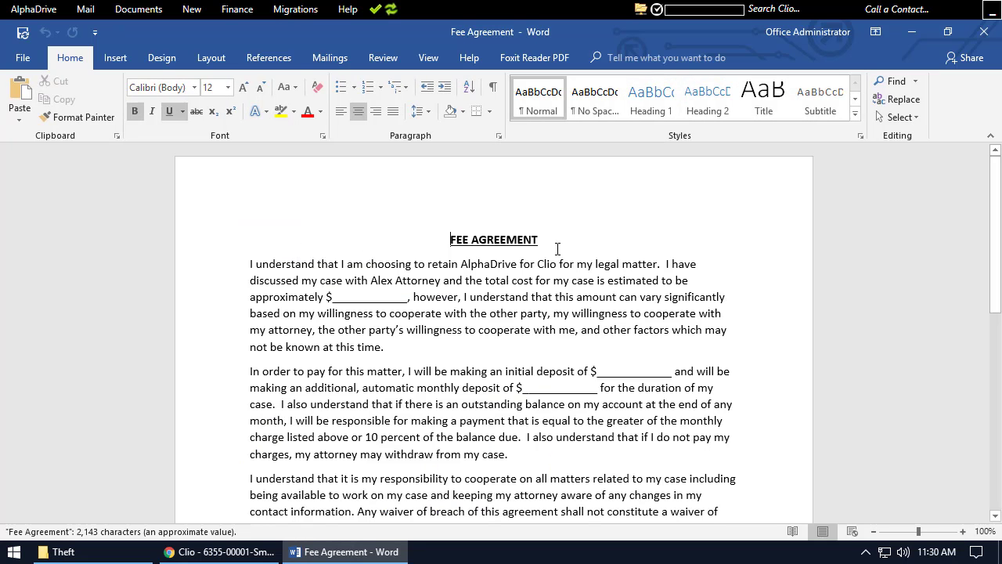
{"action": "left_click", "coordinate": [572, 242]}
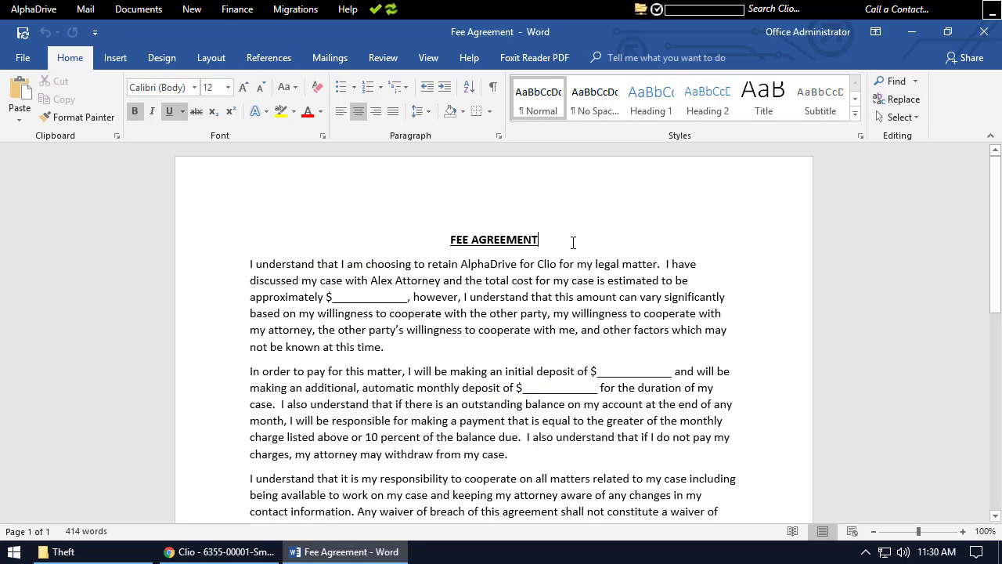
{"action": "type", "text": "for AARON AARONSON"}
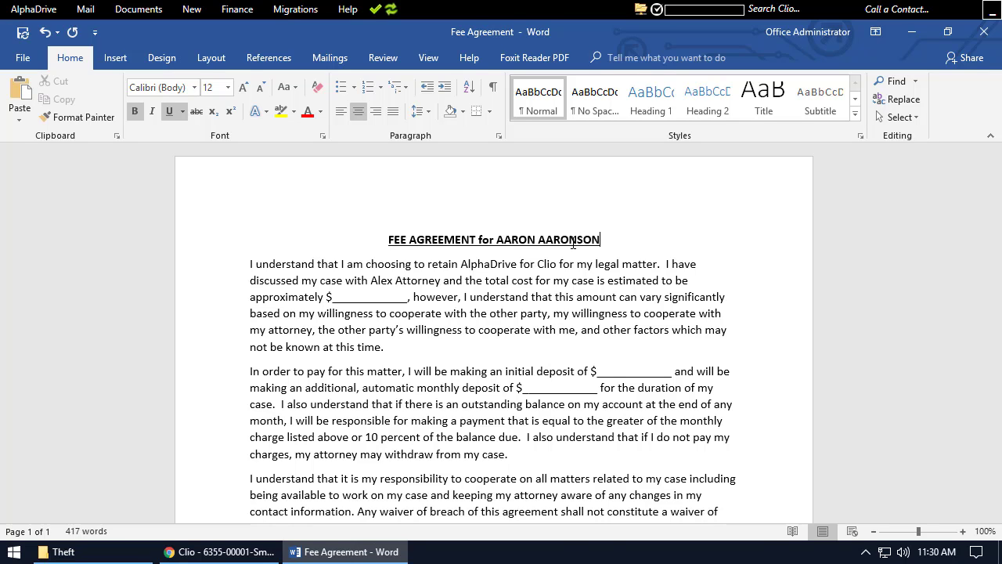
{"action": "left_click", "coordinate": [23, 32]}
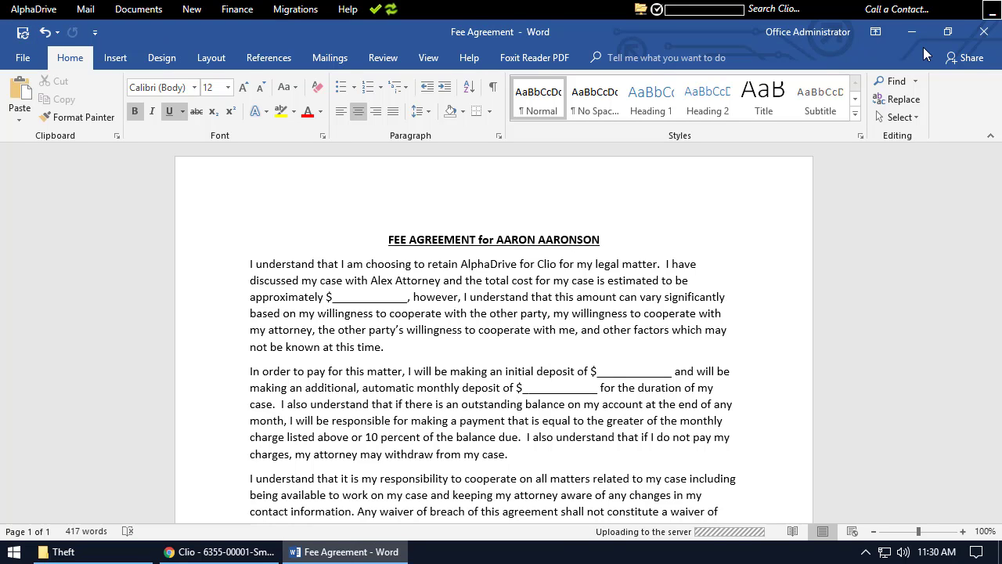
{"action": "left_click", "coordinate": [984, 35]}
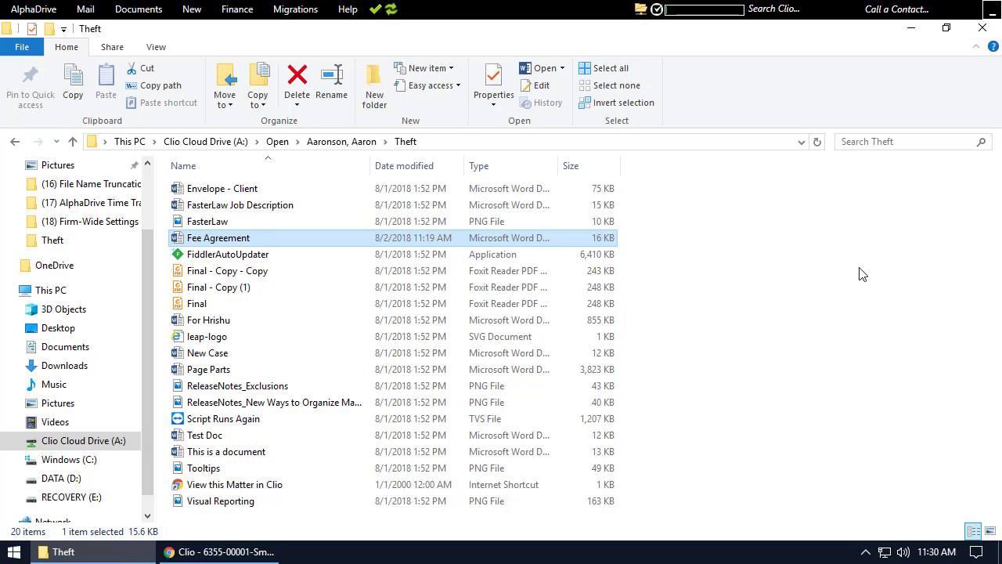
Switch to Clio in Chrome and browse the Unfair Practices matter's sections from Activities through Documents, returning to its dashboard
{"action": "left_click", "coordinate": [254, 553]}
{"action": "left_click", "coordinate": [286, 194]}
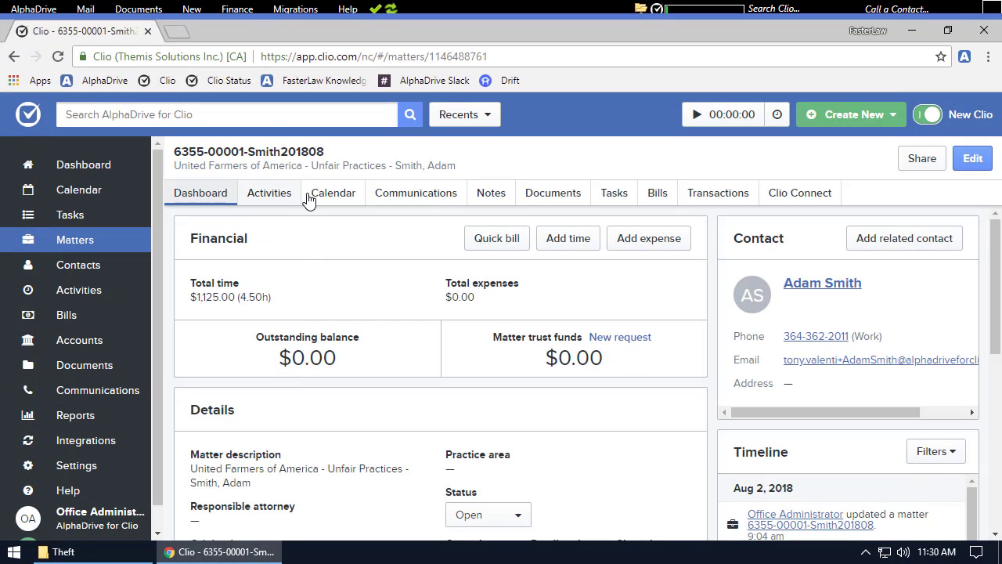
{"action": "left_click", "coordinate": [331, 194]}
{"action": "left_click", "coordinate": [407, 202]}
{"action": "left_click", "coordinate": [481, 196]}
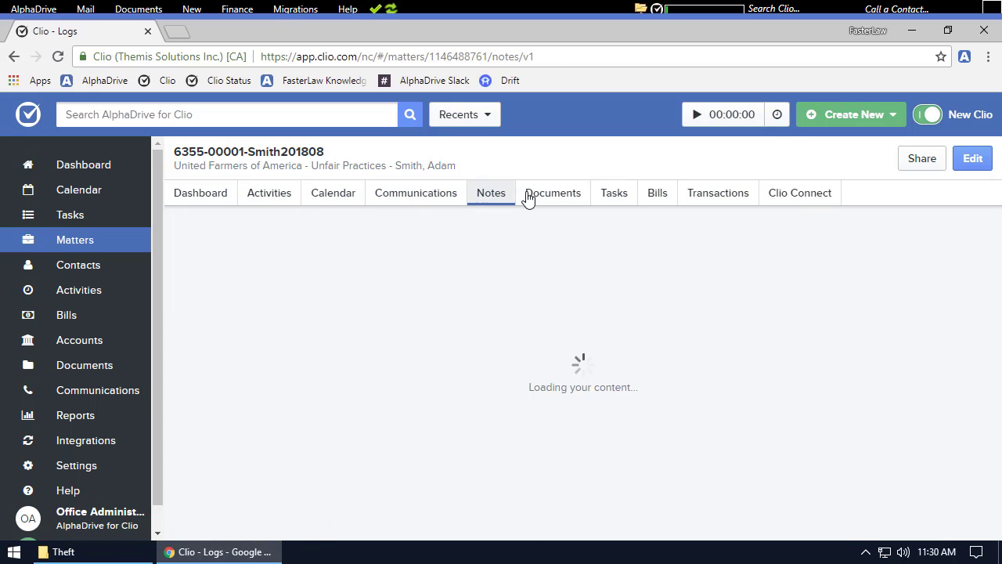
{"action": "left_click", "coordinate": [530, 199]}
{"action": "left_click", "coordinate": [221, 201]}
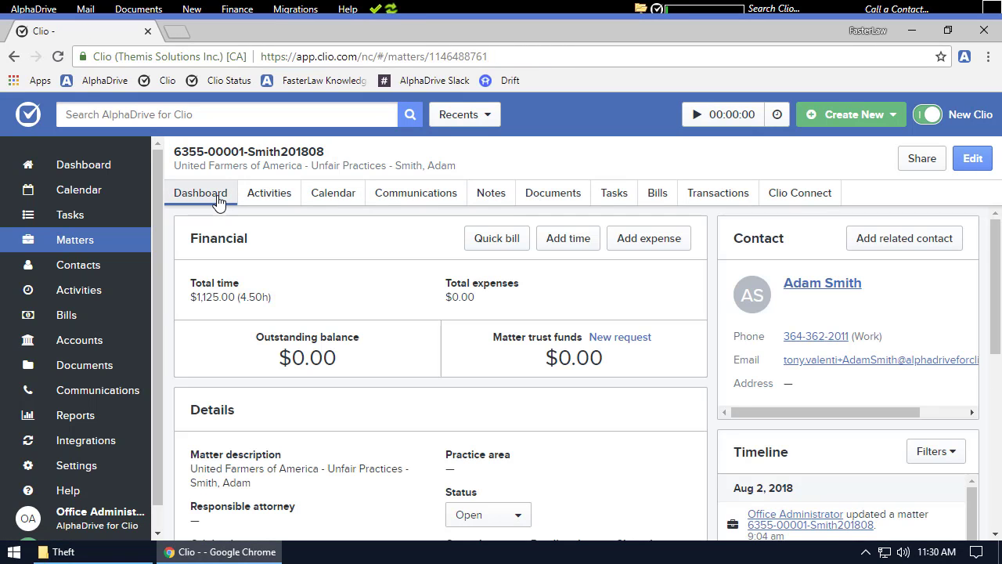
Search Clio for the client's first name and open the client's Theft matter
{"action": "left_click", "coordinate": [198, 112]}
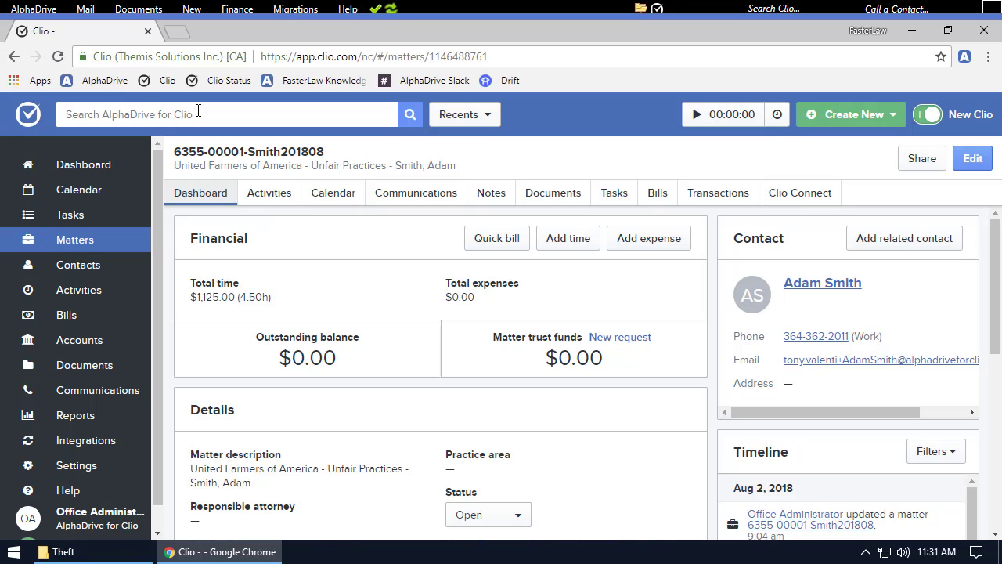
{"action": "type", "text": "aaron"}
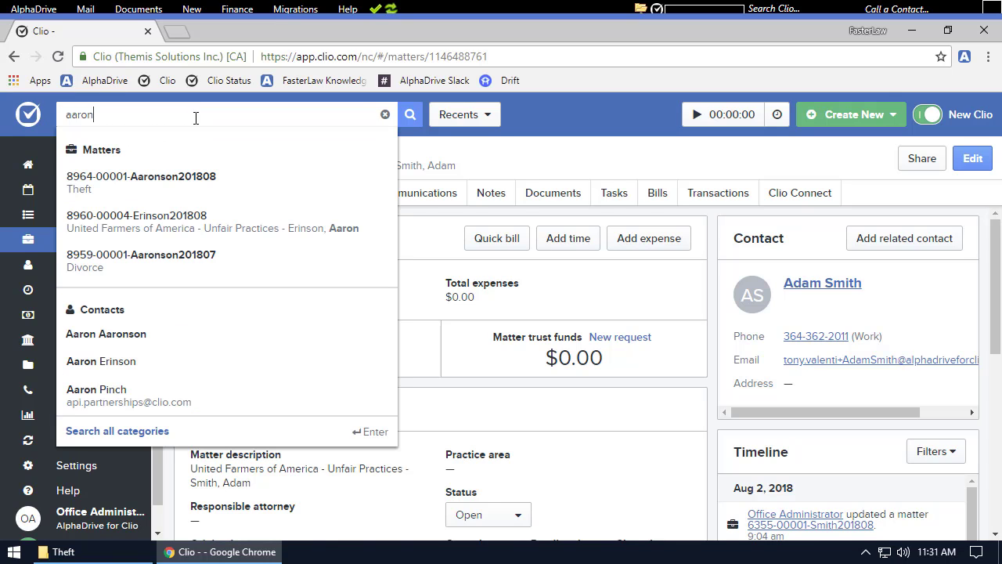
{"action": "left_click", "coordinate": [192, 181]}
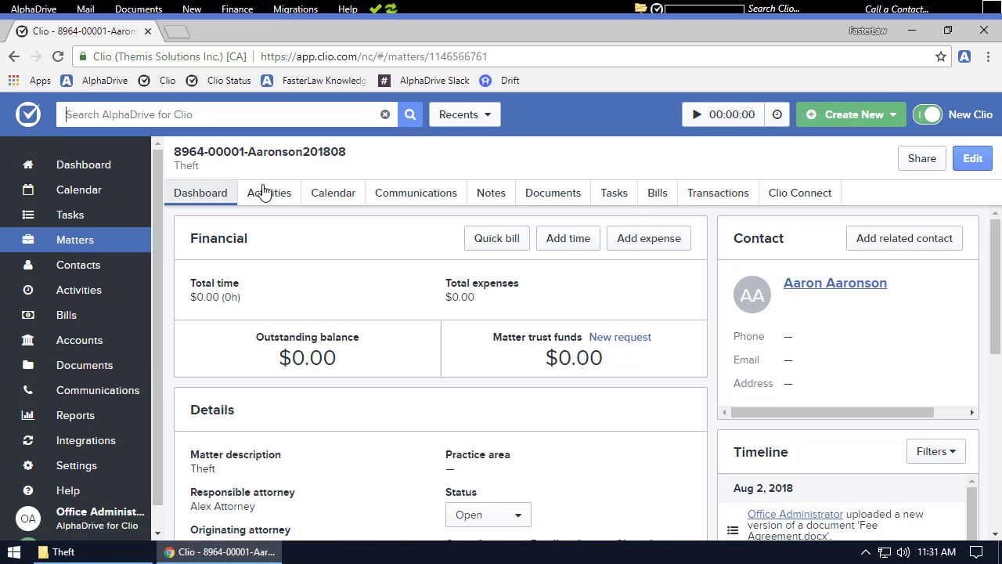
Browse the Theft matter's Activities, Calendar, Communications and Notes, and return to its dashboard
{"action": "left_click", "coordinate": [264, 192]}
{"action": "left_click", "coordinate": [353, 193]}
{"action": "left_click", "coordinate": [415, 196]}
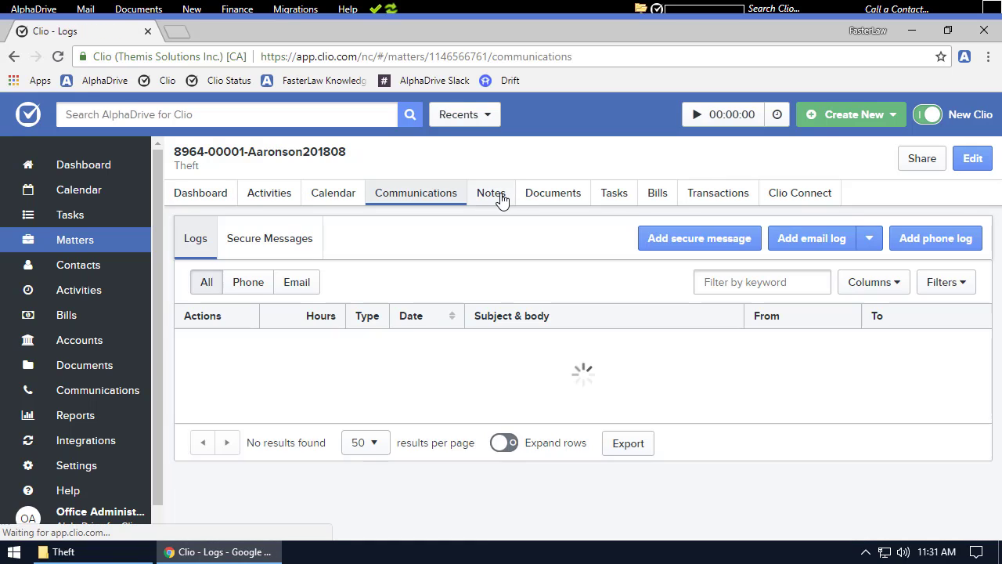
{"action": "left_click", "coordinate": [492, 194]}
{"action": "left_click", "coordinate": [206, 195]}
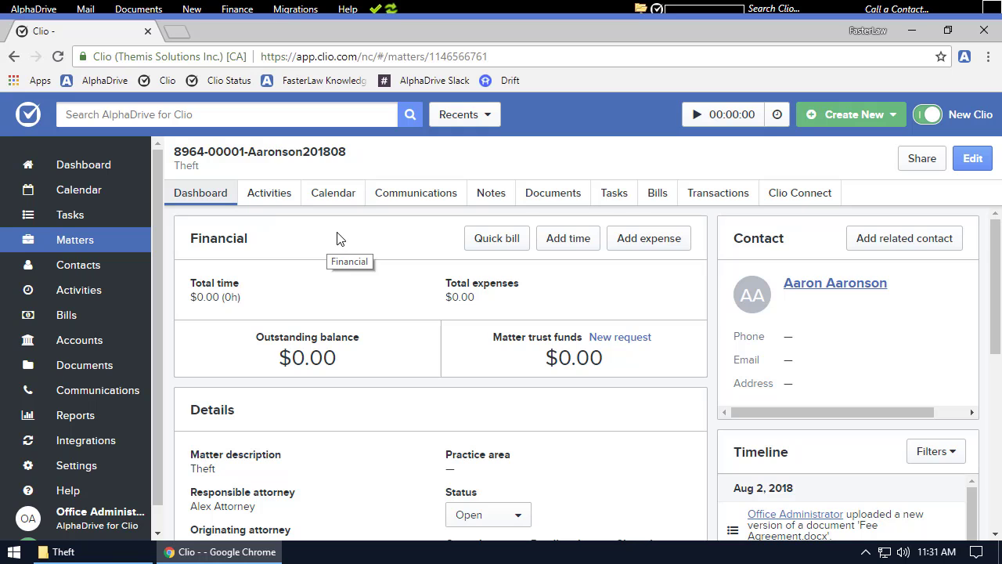
Open AlphaDrive's Activity Dashboard and delete the Browsing Files activity from the Theft matter
{"action": "left_click", "coordinate": [243, 13]}
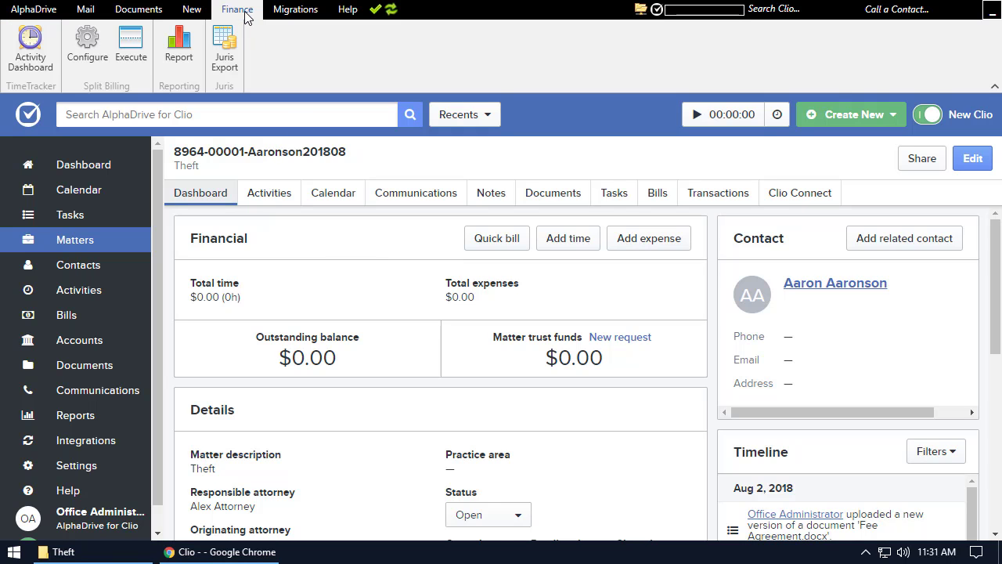
{"action": "left_click", "coordinate": [48, 55]}
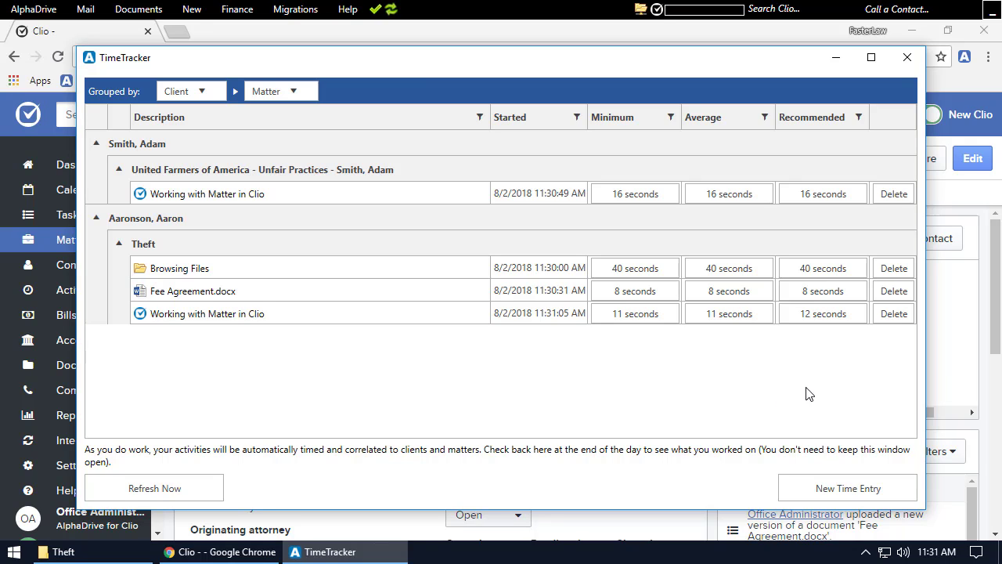
{"action": "left_click", "coordinate": [905, 271]}
{"action": "left_click", "coordinate": [904, 270]}
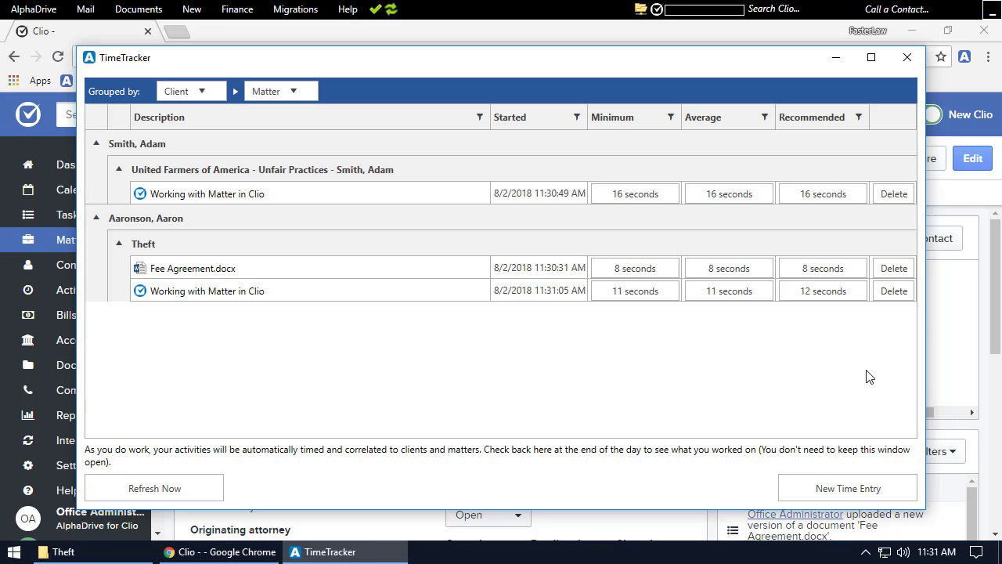
Collapse both client groups in the TimeTracker list and expand them again
{"action": "left_click", "coordinate": [97, 145]}
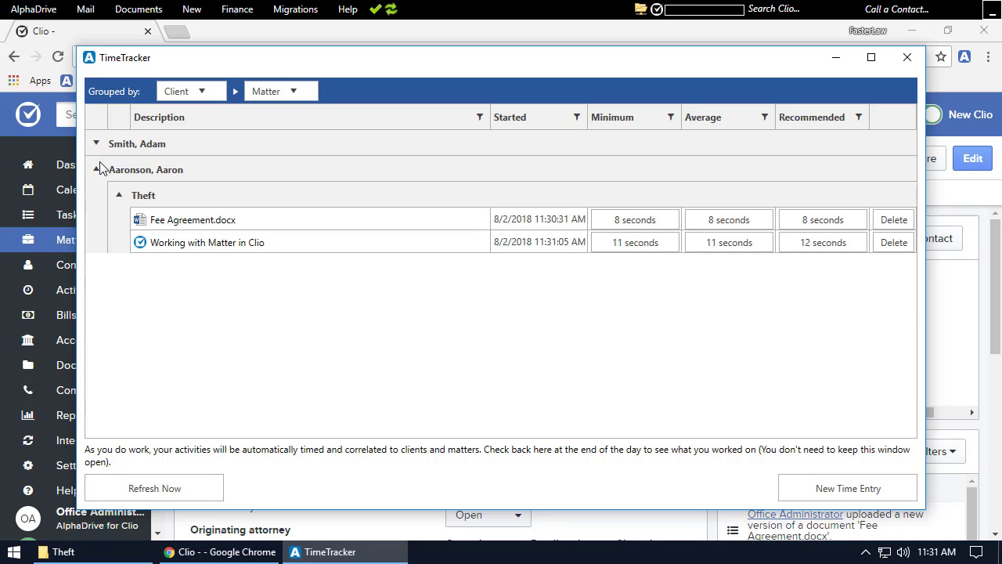
{"action": "left_click", "coordinate": [97, 166]}
{"action": "left_click", "coordinate": [97, 145]}
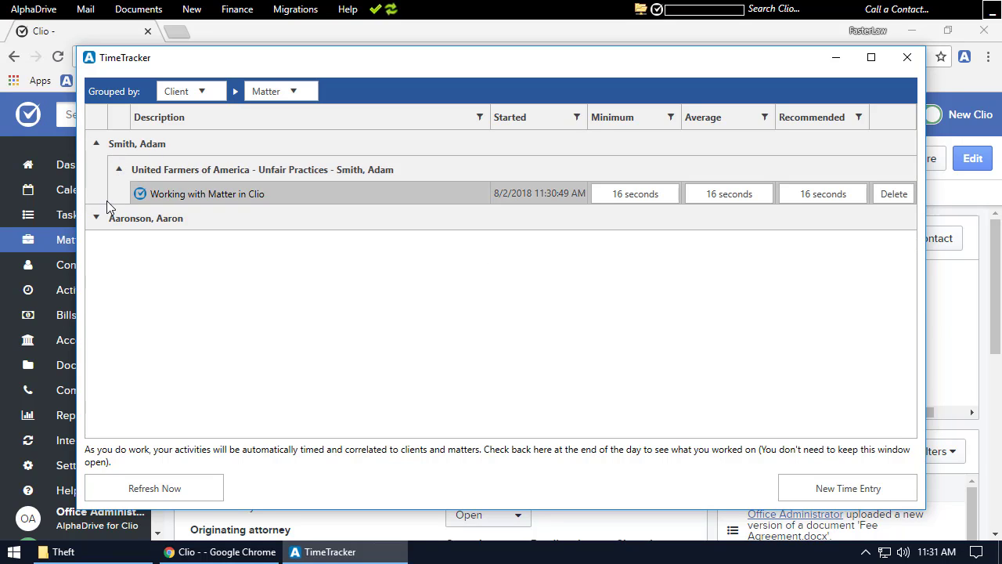
{"action": "left_click", "coordinate": [97, 218]}
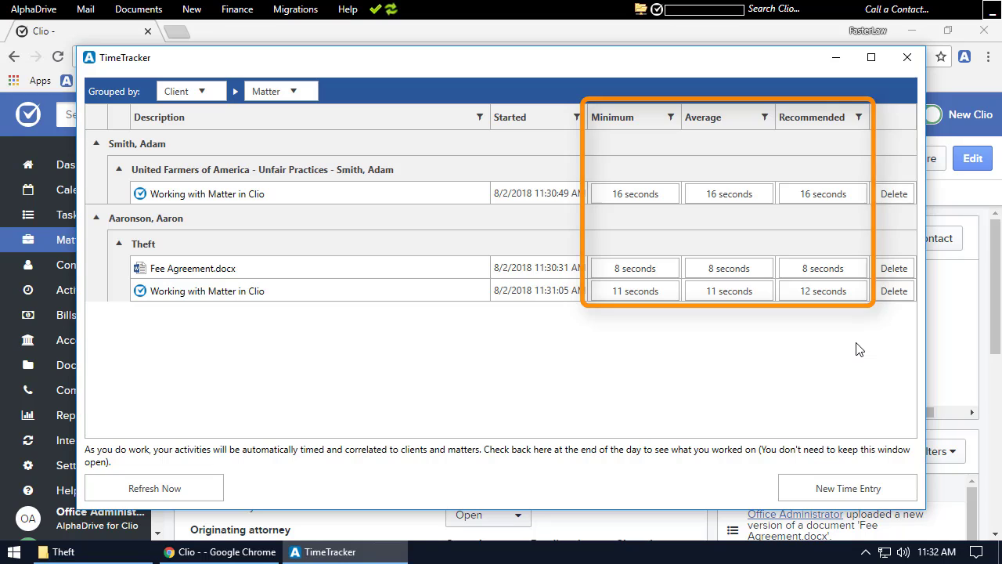
Create and save a time entry from the recommended times of Fee Agreement.docx and Working with Matter in Clio under the Theft matter
{"action": "mouse_move", "coordinate": [812, 126]}
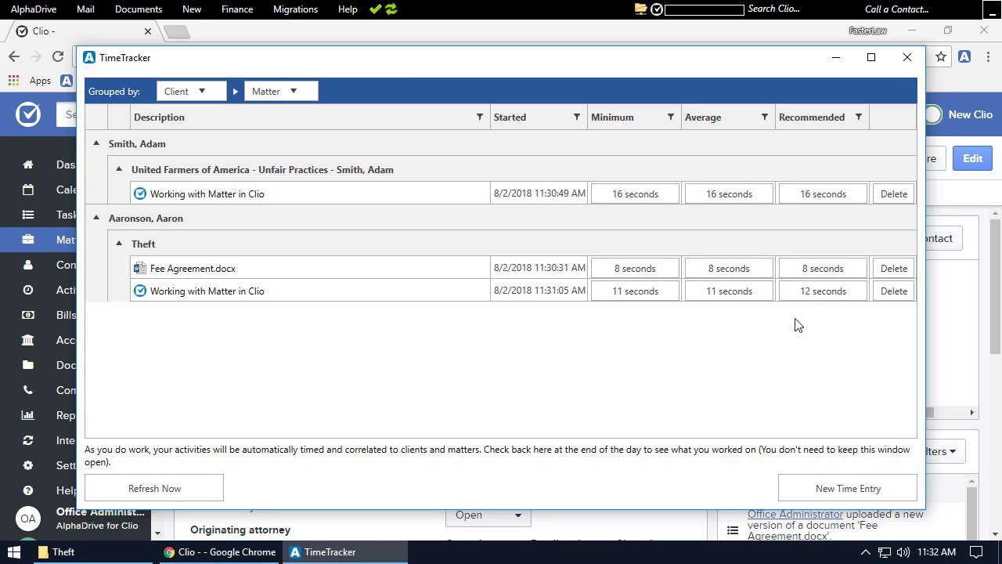
{"action": "left_click", "coordinate": [810, 266]}
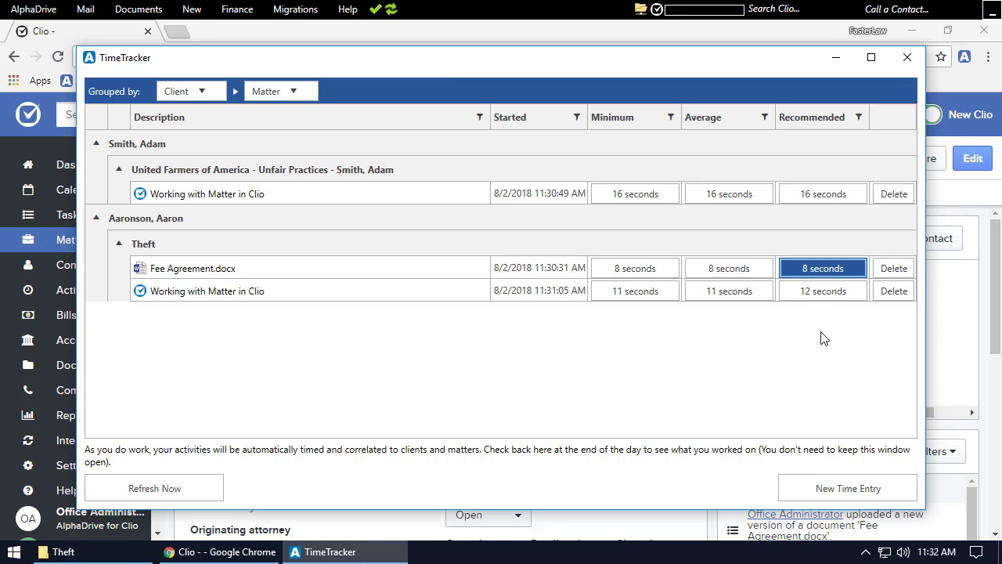
{"action": "left_click", "coordinate": [830, 292]}
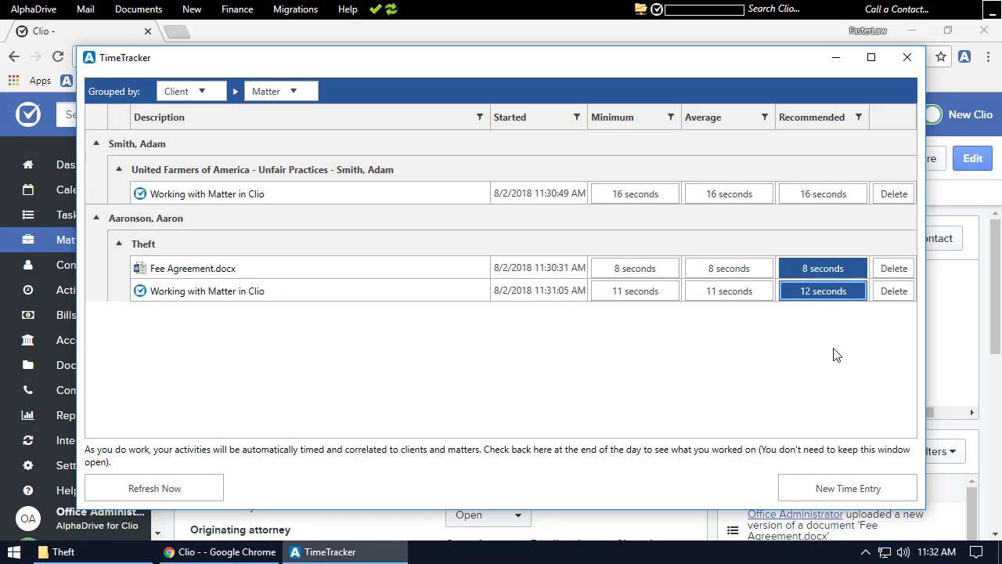
{"action": "left_click", "coordinate": [814, 268], "text": "ctrl"}
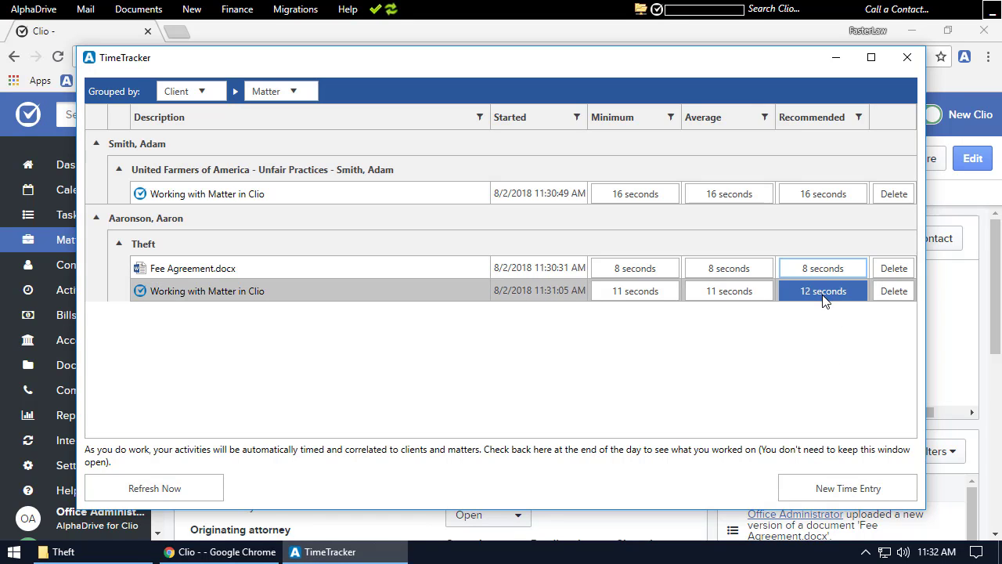
{"action": "left_click", "coordinate": [824, 269], "text": "ctrl"}
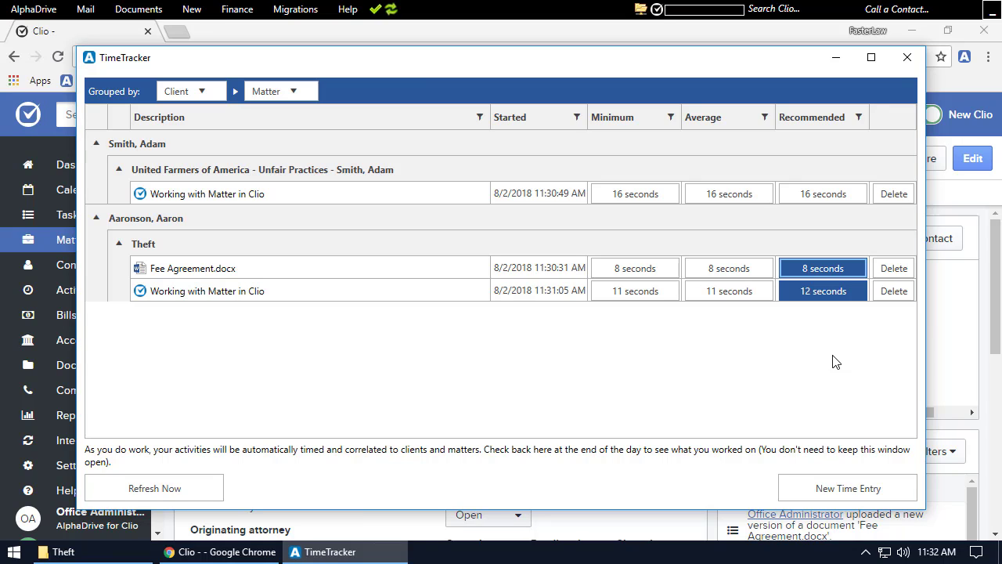
{"action": "left_click", "coordinate": [843, 495]}
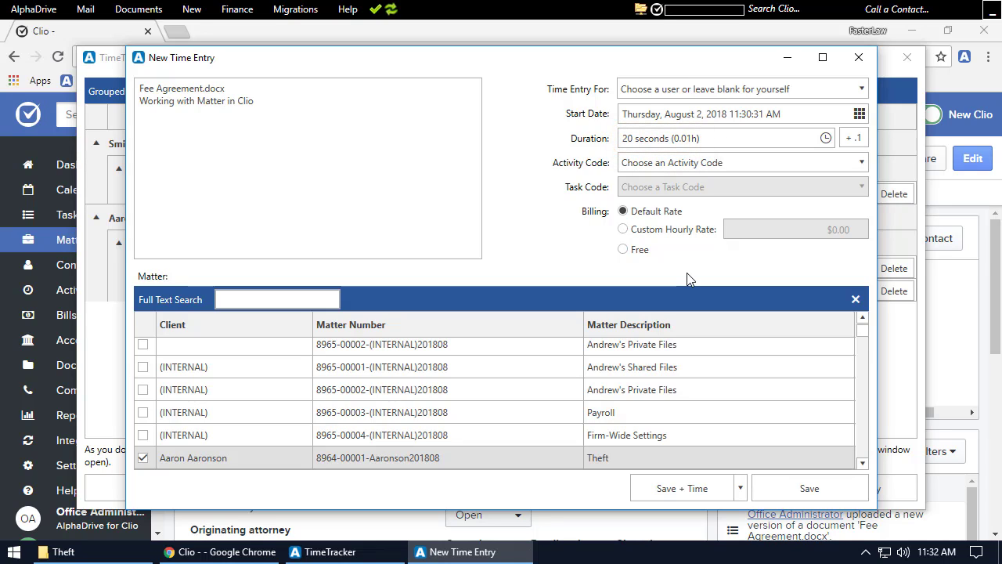
{"action": "left_click", "coordinate": [806, 488]}
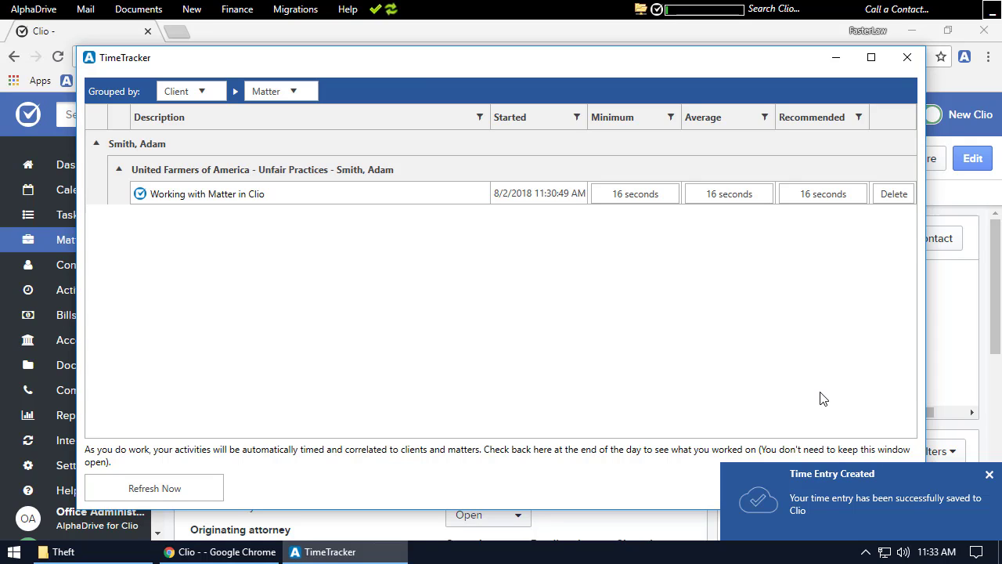
Switch back to Clio in Chrome and view the Theft matter's activities
{"action": "left_click", "coordinate": [278, 554]}
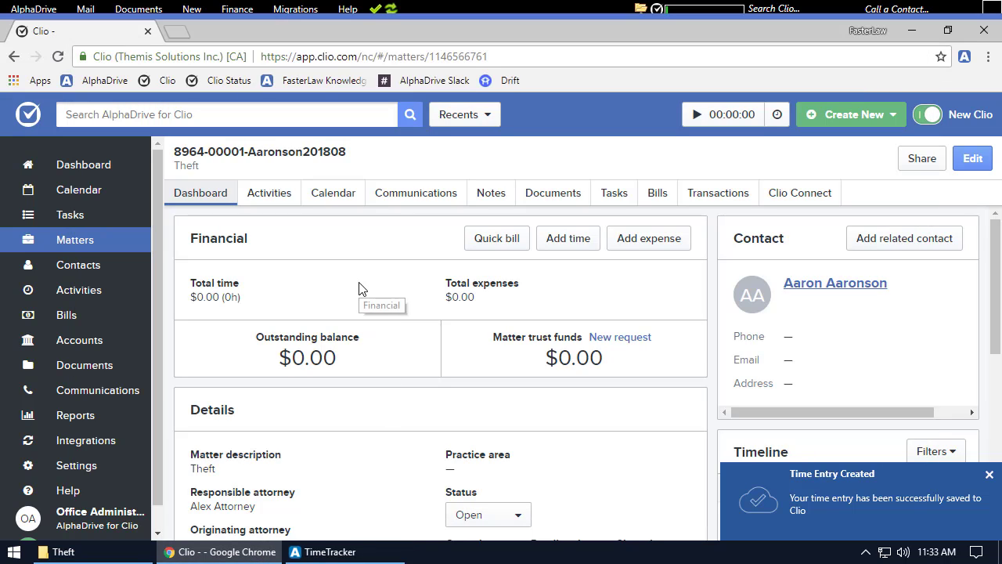
{"action": "left_click", "coordinate": [267, 199]}
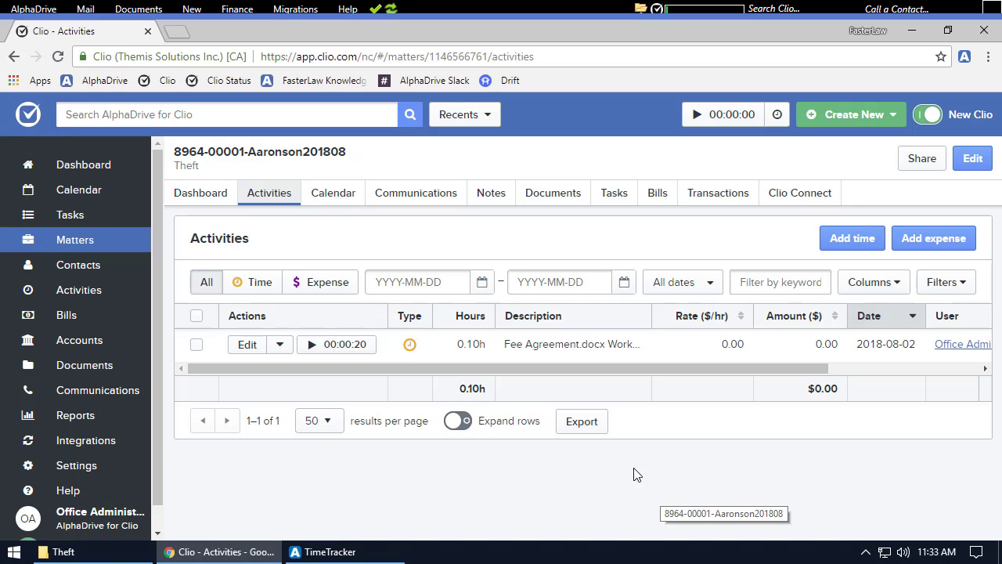
Open AlphaDrive's Time Tracker settings and review the options for tracking applications and how often the app in use is checked
{"action": "left_click", "coordinate": [47, 9]}
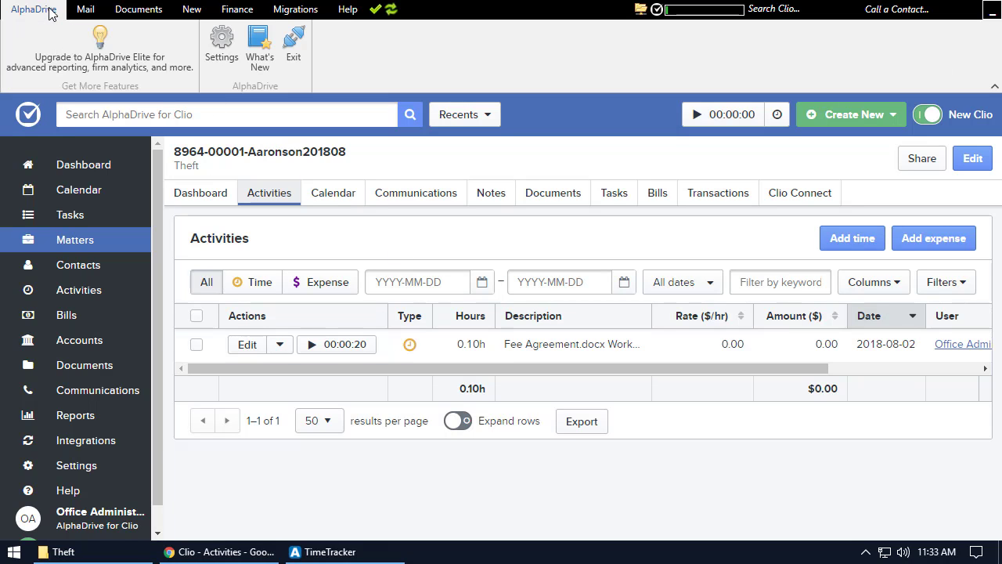
{"action": "left_click", "coordinate": [221, 44]}
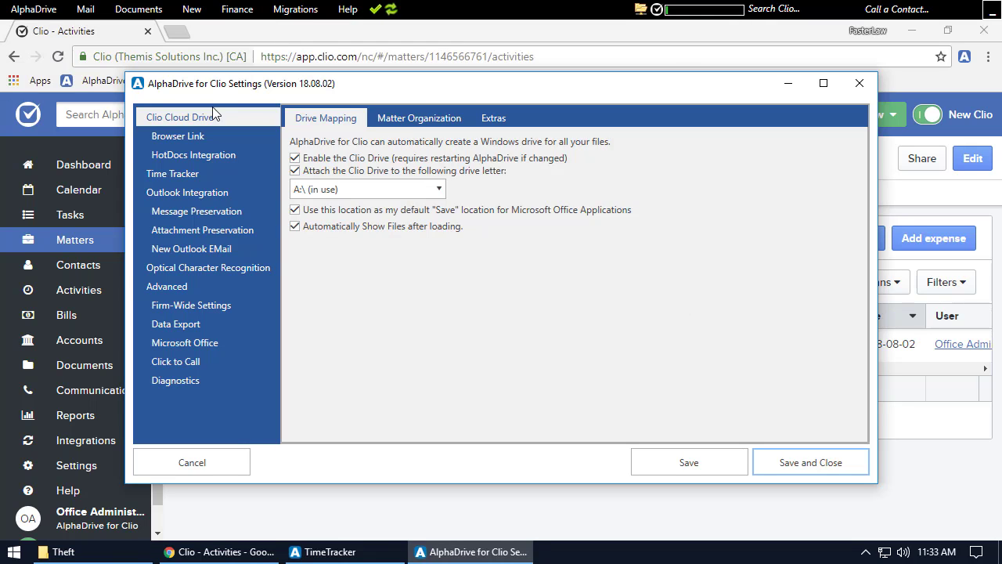
{"action": "left_click", "coordinate": [177, 173]}
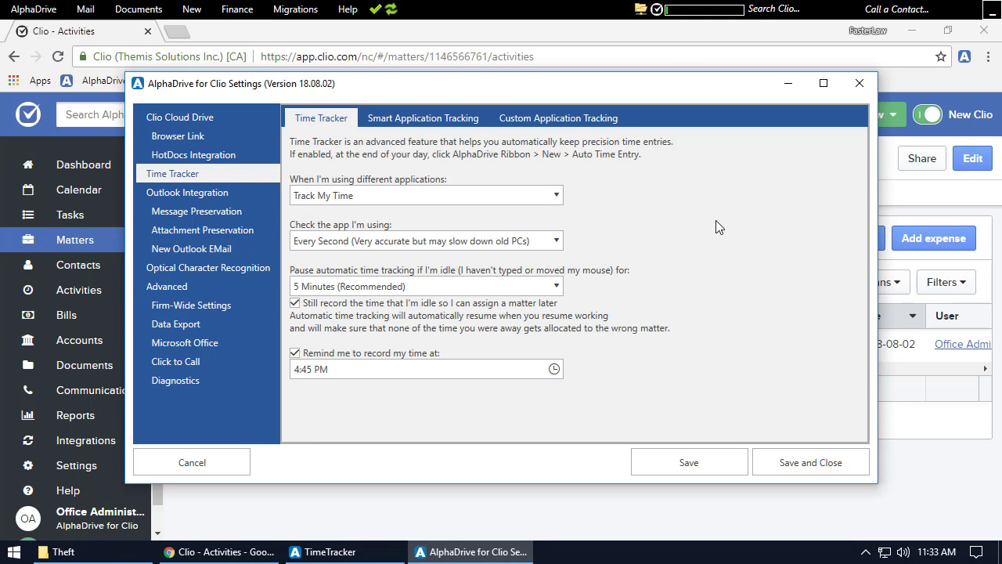
{"action": "left_click", "coordinate": [557, 198]}
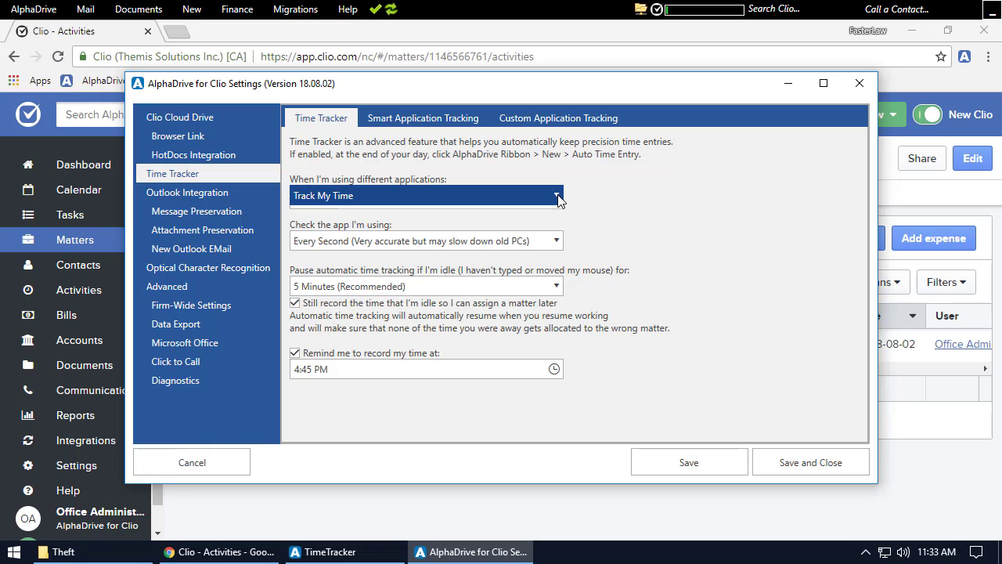
{"action": "left_click", "coordinate": [558, 197]}
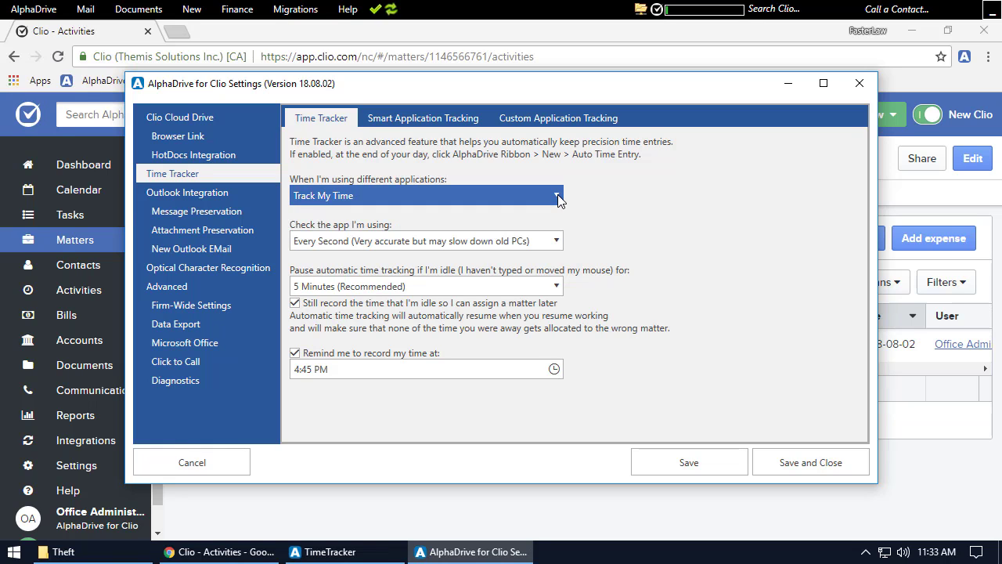
{"action": "left_click", "coordinate": [557, 242]}
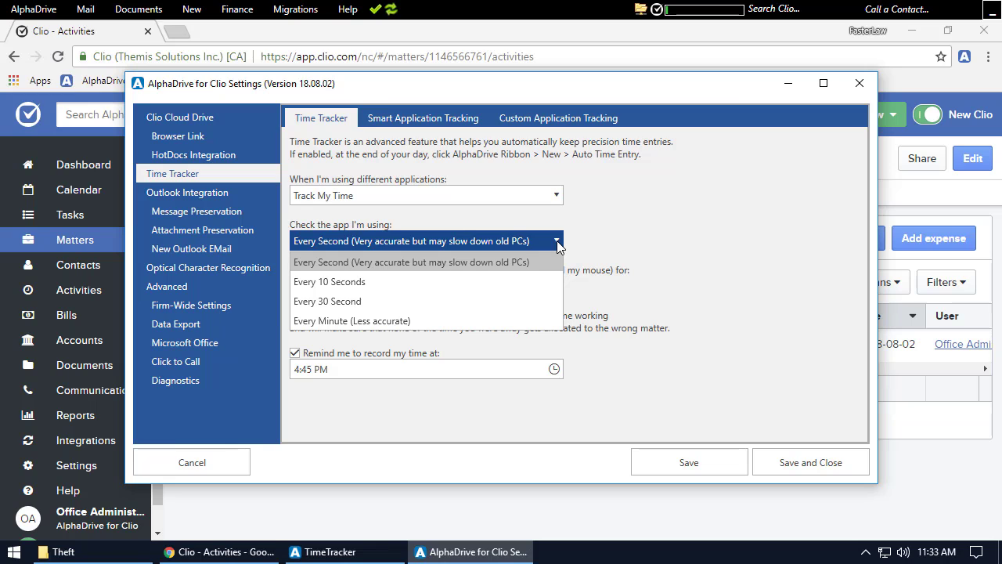
{"action": "left_click", "coordinate": [558, 243]}
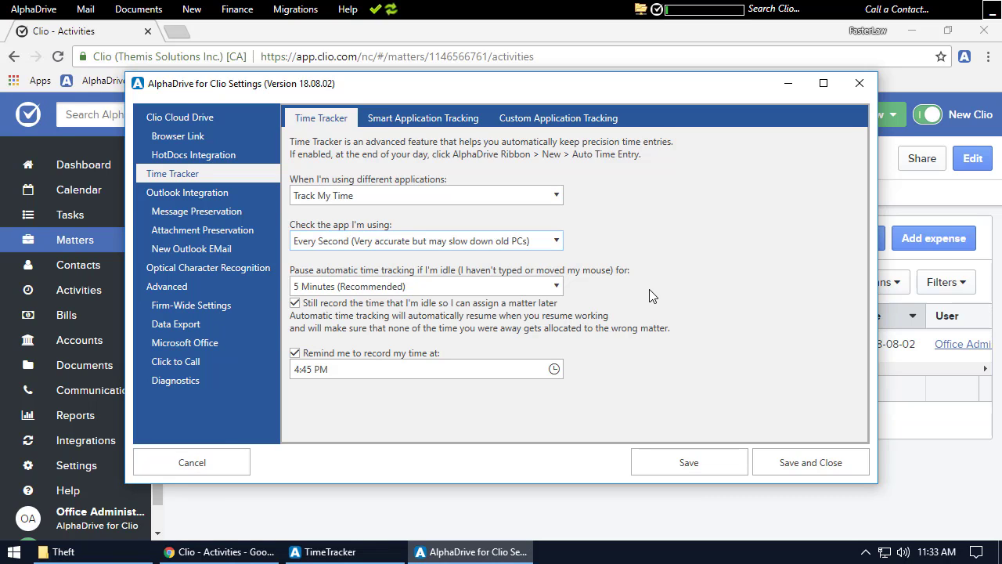
Review the idle-time choices for pausing automatic tracking, keeping 5 Minutes (Recommended), and check the option to still record idle time
{"action": "left_click", "coordinate": [557, 286]}
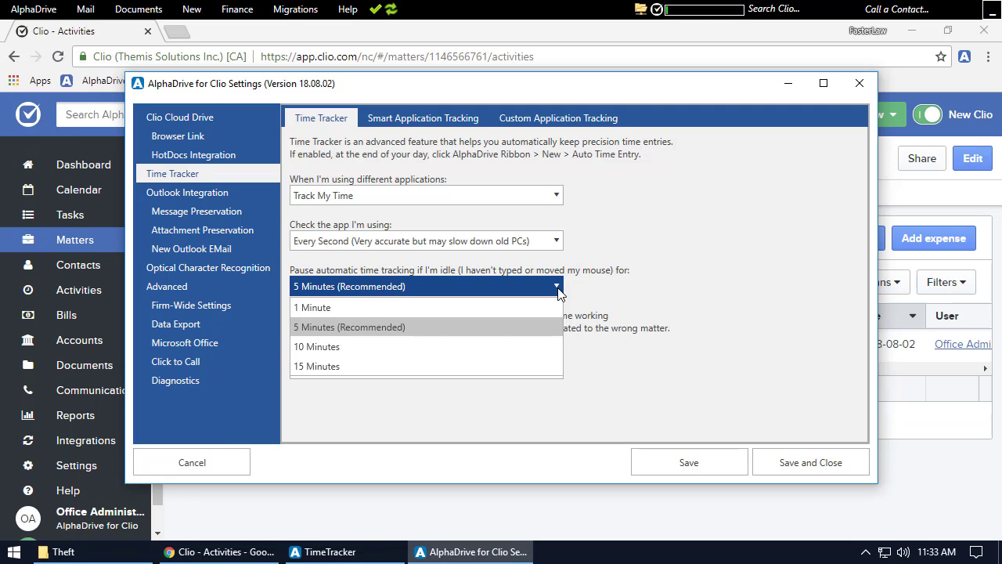
{"action": "left_click", "coordinate": [557, 287]}
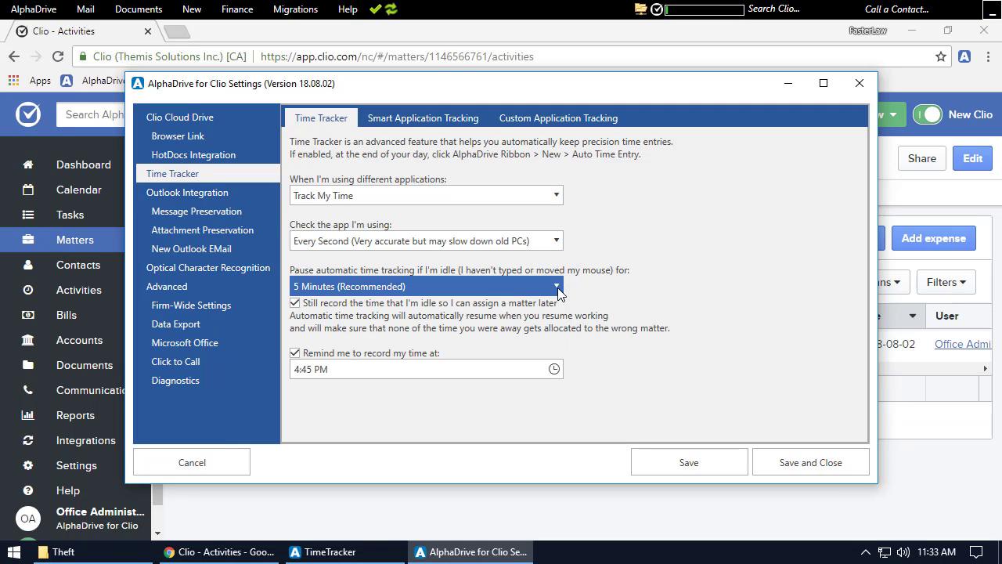
{"action": "left_click", "coordinate": [295, 303]}
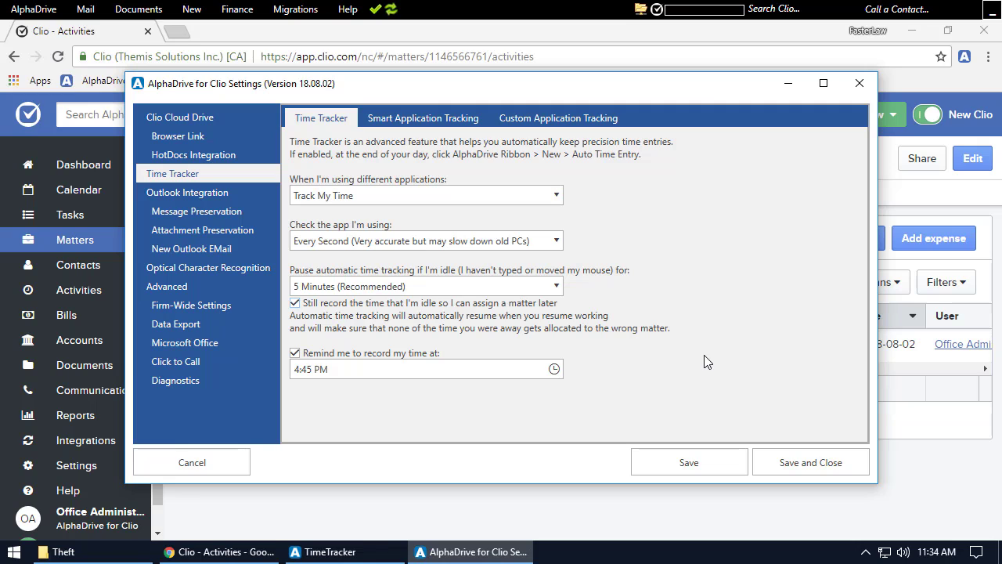
Open the Smart Application Tracking settings and toggle tracking for Microsoft OneNote, Microsoft Powerpoint and Microsoft Visio
{"action": "left_click", "coordinate": [462, 123]}
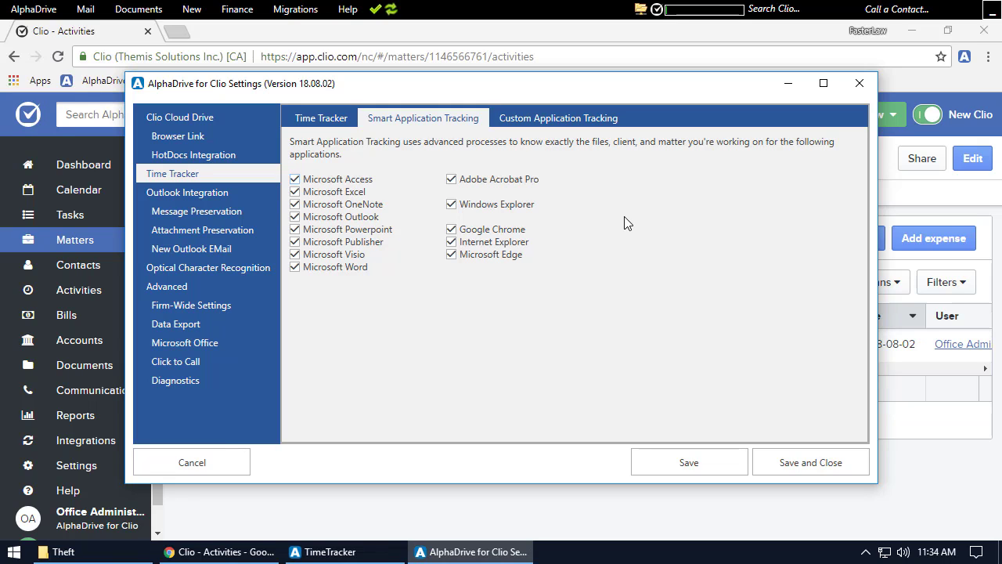
{"action": "left_click", "coordinate": [294, 204]}
{"action": "left_click", "coordinate": [295, 204]}
{"action": "left_click", "coordinate": [295, 230]}
{"action": "left_click", "coordinate": [294, 254]}
Review the Custom Application Tracking settings, and save and close the AlphaDrive settings
{"action": "left_click", "coordinate": [547, 117]}
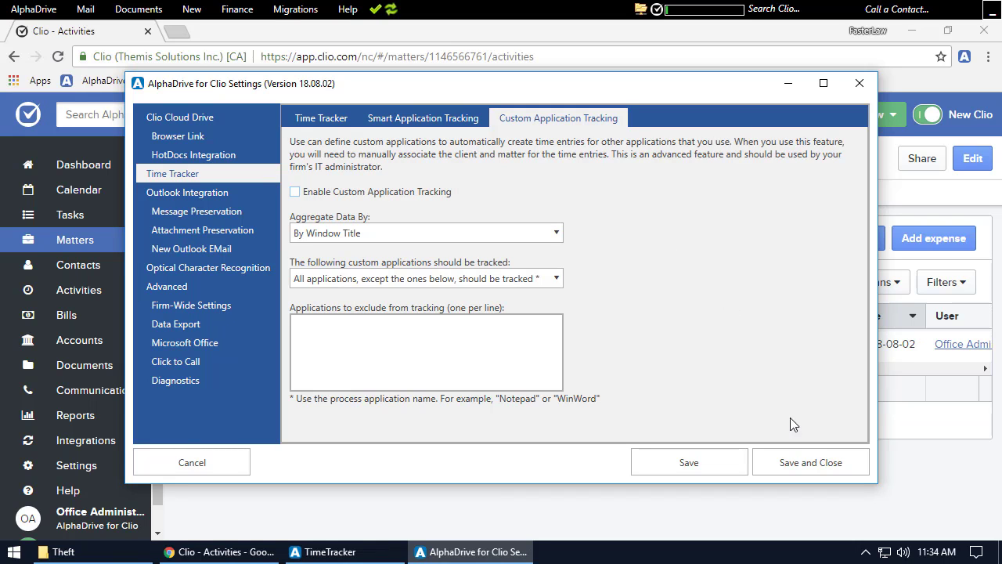
{"action": "left_click", "coordinate": [809, 462]}
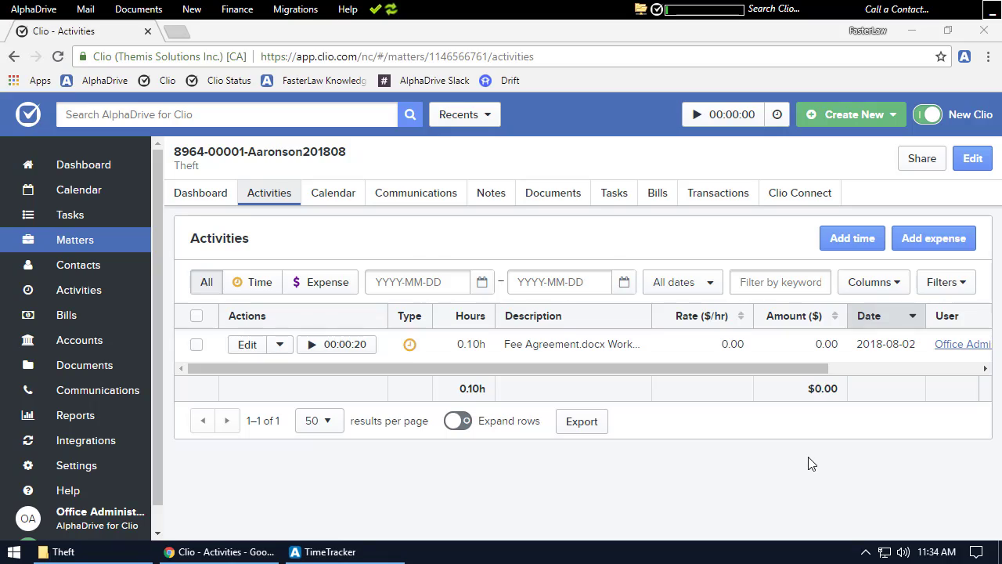